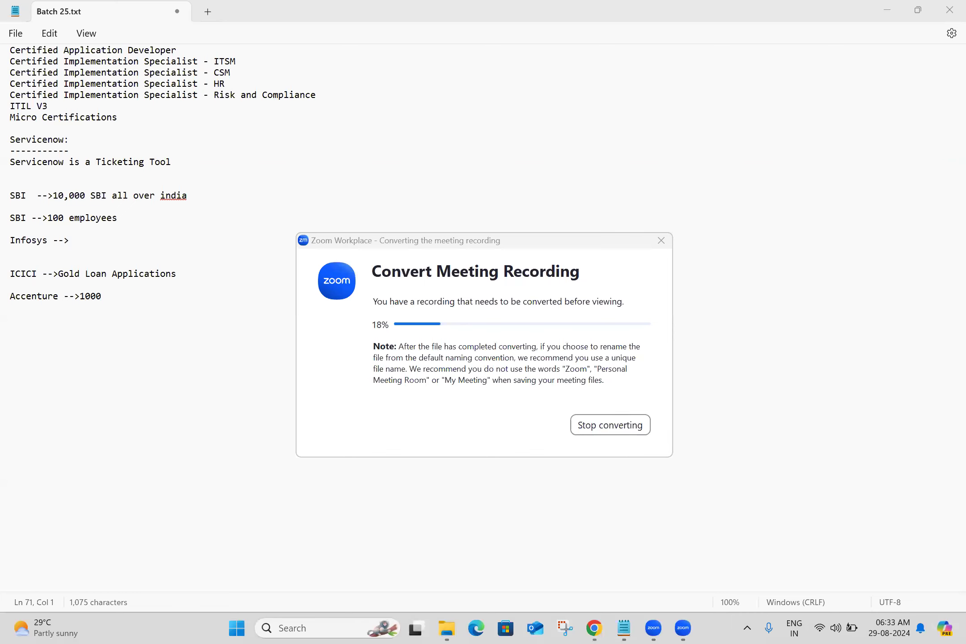
{"action": "left_click", "coordinate": [122, 409]}
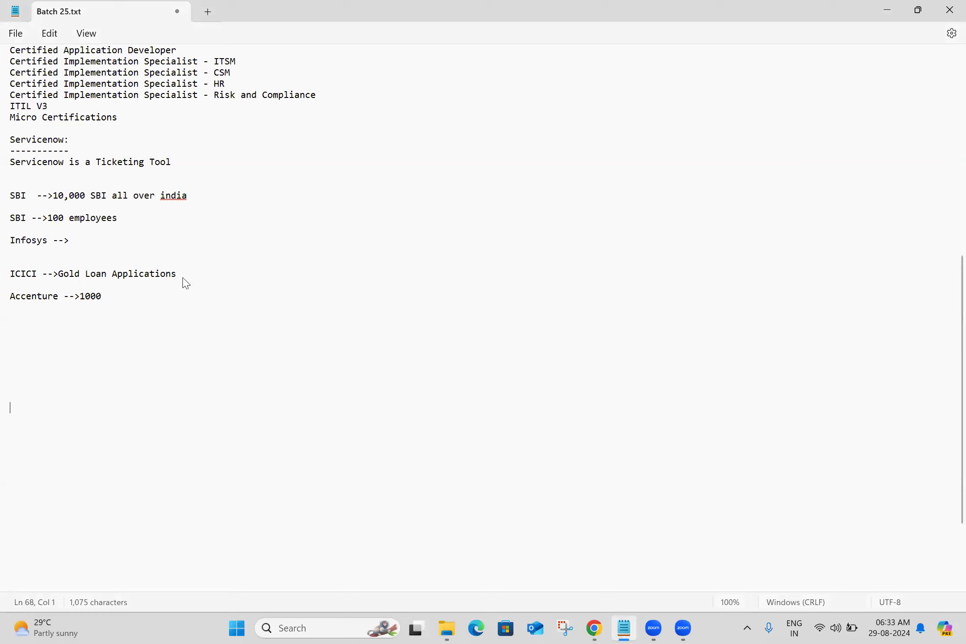
{"action": "left_click", "coordinate": [183, 278]}
{"action": "key", "text": "shift+Home"}
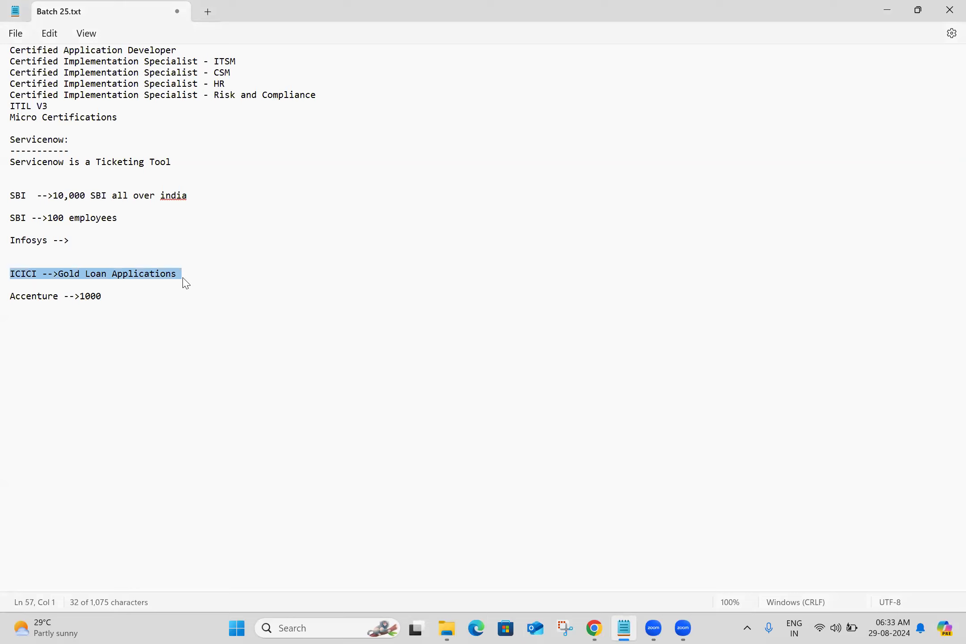
{"action": "left_click", "coordinate": [183, 278]}
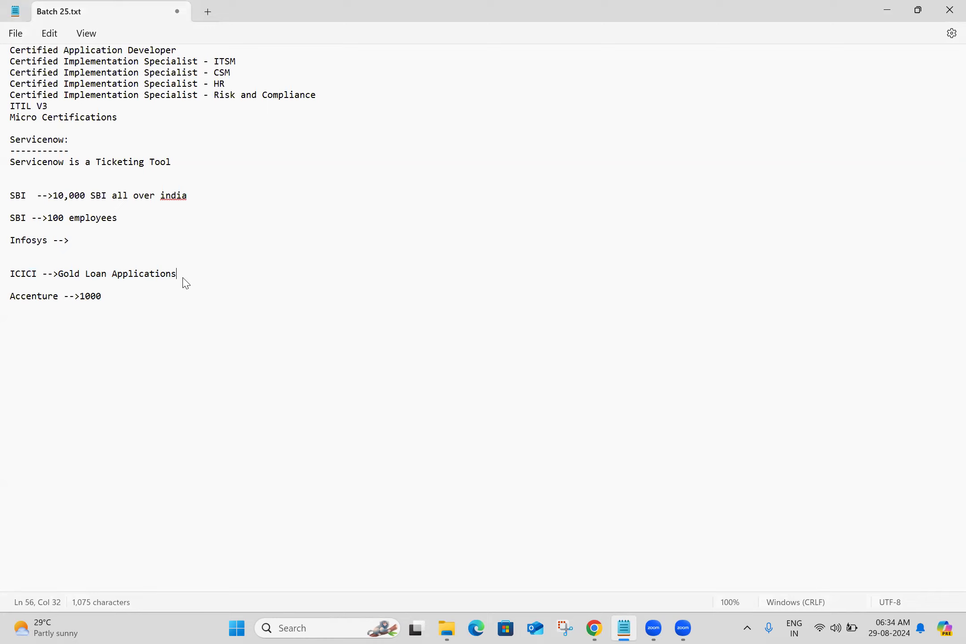
{"action": "triple_click", "coordinate": [139, 275]}
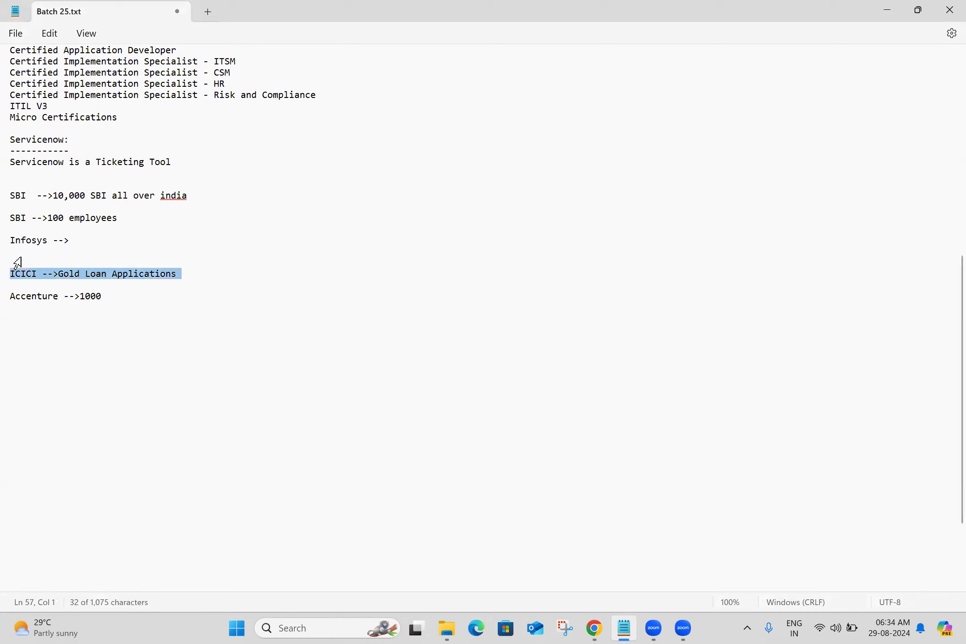
{"action": "left_click", "coordinate": [47, 297]}
{"action": "triple_click", "coordinate": [49, 297]}
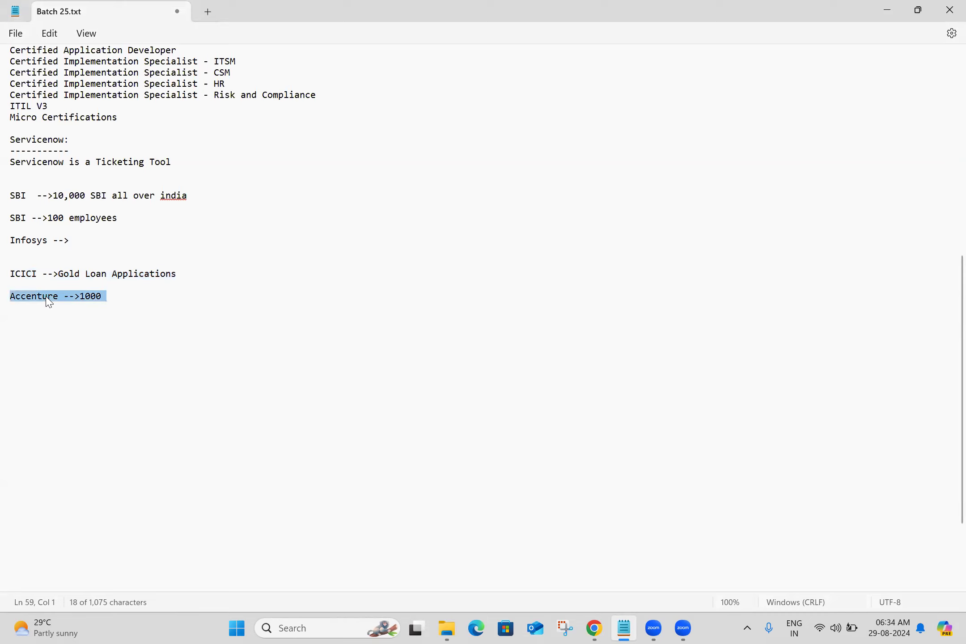
{"action": "double_click", "coordinate": [47, 297]}
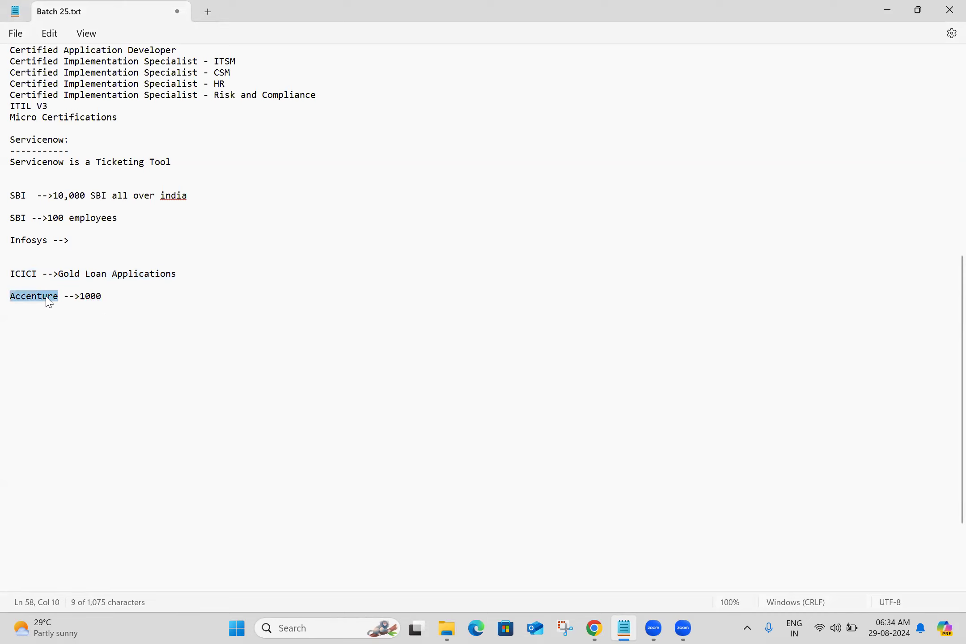
- Append 'cr' to the Accenture line so it reads 'Accenture -->1000 cr'
{"action": "left_click", "coordinate": [125, 299]}
{"action": "key", "text": "shift+Right"}
{"action": "type", "text": "cr"}
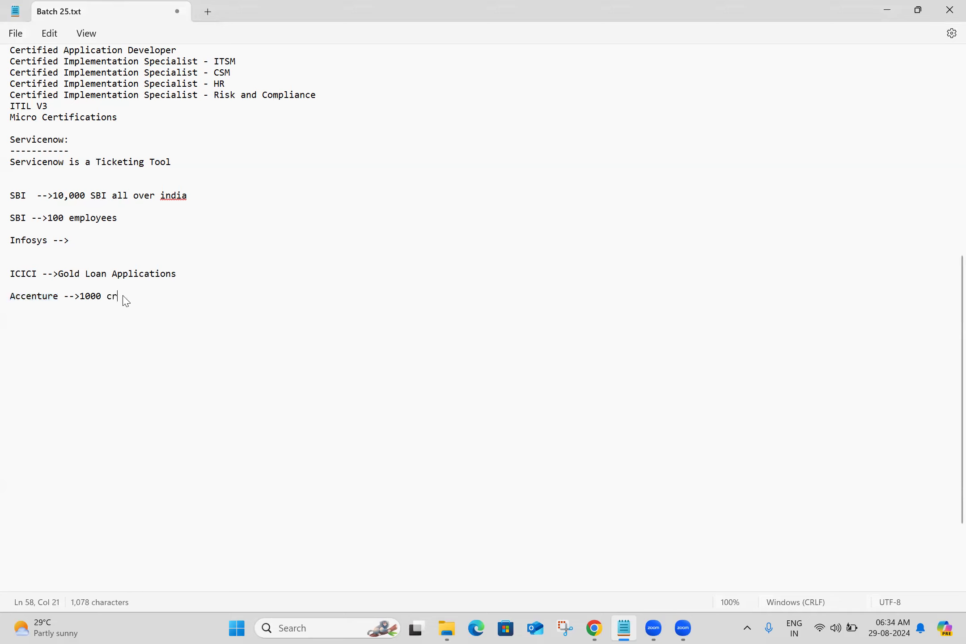
{"action": "key", "text": "Return"}
{"action": "key", "text": "Return"}
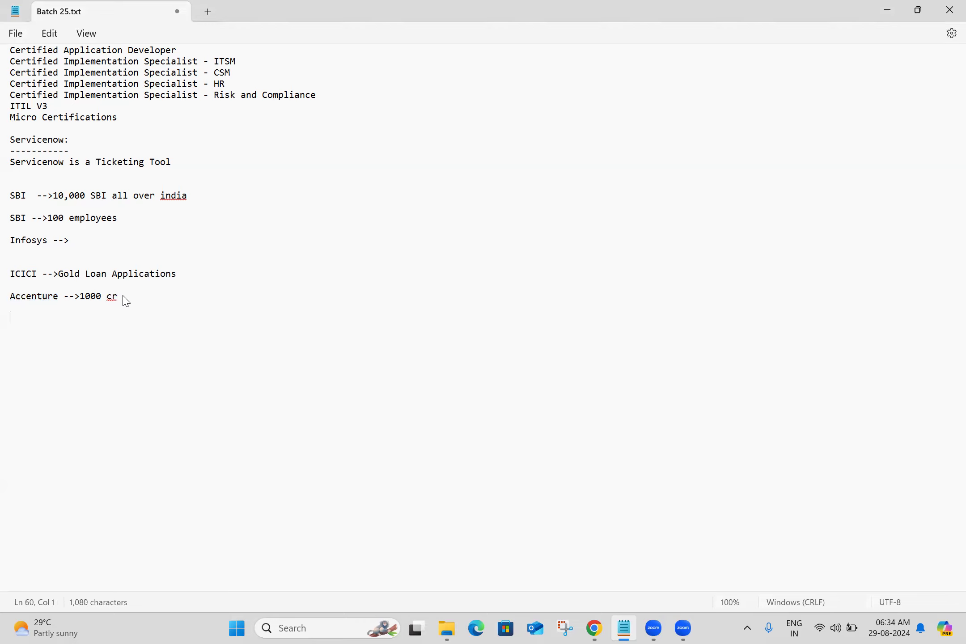
- Add the lines 'HDFC -->Gold Applica' and 'Wipro - 800 cr' below it
{"action": "type", "text": "HDFC -->Gold Applica"}
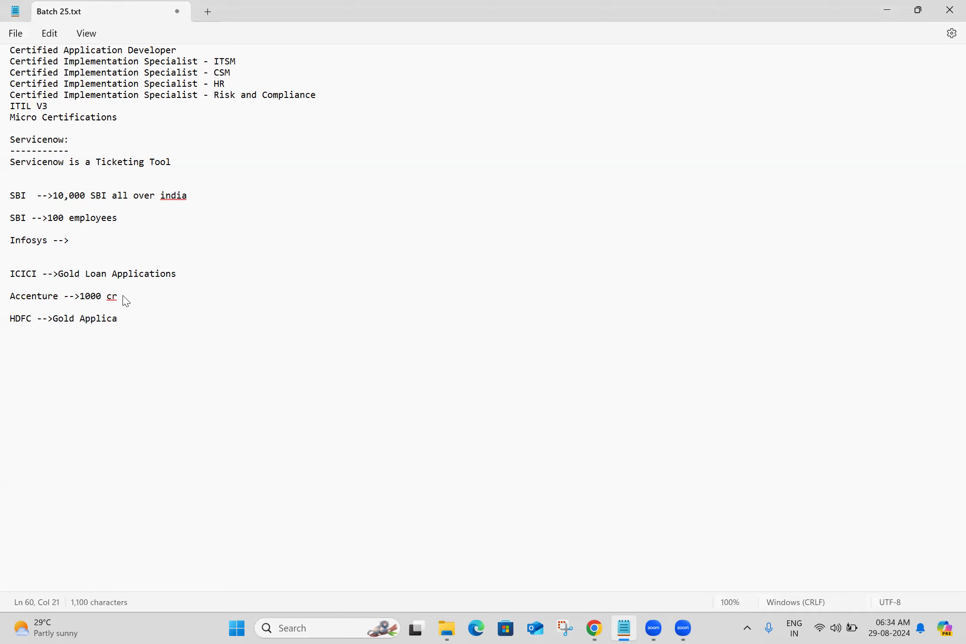
{"action": "key", "text": "Return"}
{"action": "key", "text": "Return"}
{"action": "type", "text": "Wipro - 800 cr"}
{"action": "key", "text": "Return"}
{"action": "key", "text": "Return"}
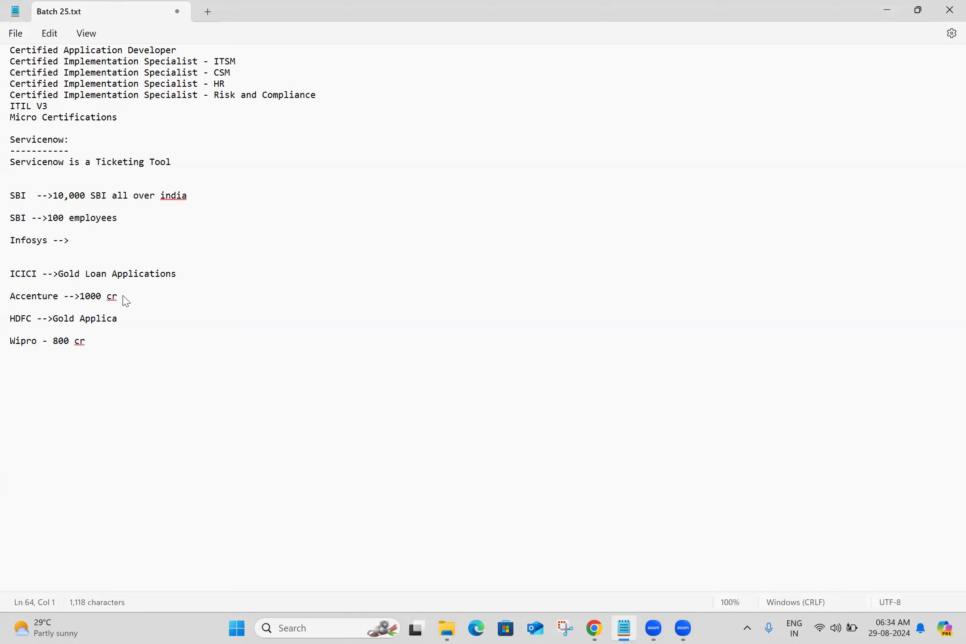
{"action": "triple_click", "coordinate": [89, 298]}
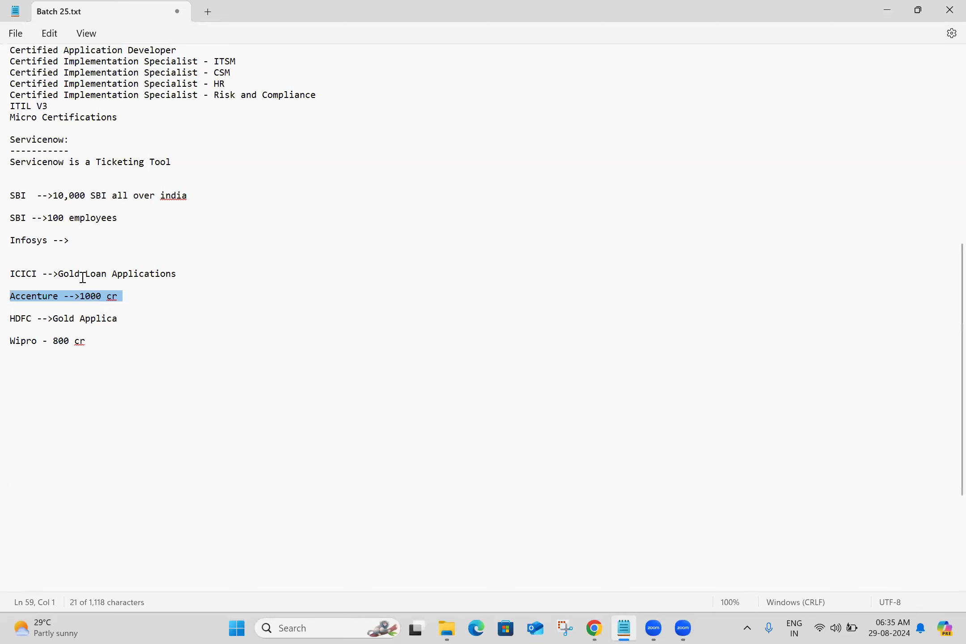
{"action": "triple_click", "coordinate": [85, 274]}
{"action": "double_click", "coordinate": [85, 274]}
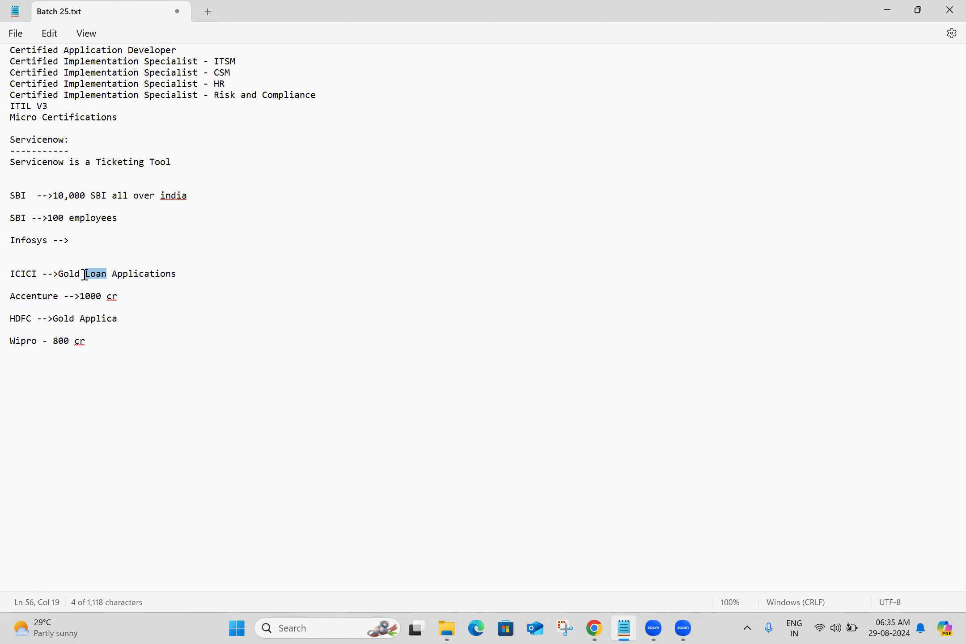
{"action": "triple_click", "coordinate": [85, 274]}
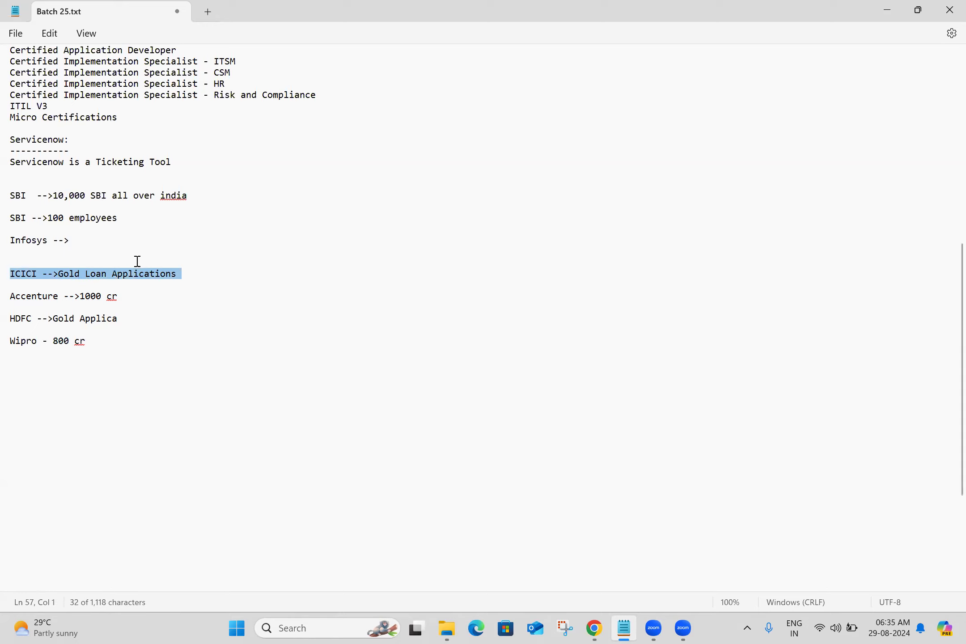
{"action": "triple_click", "coordinate": [92, 297]}
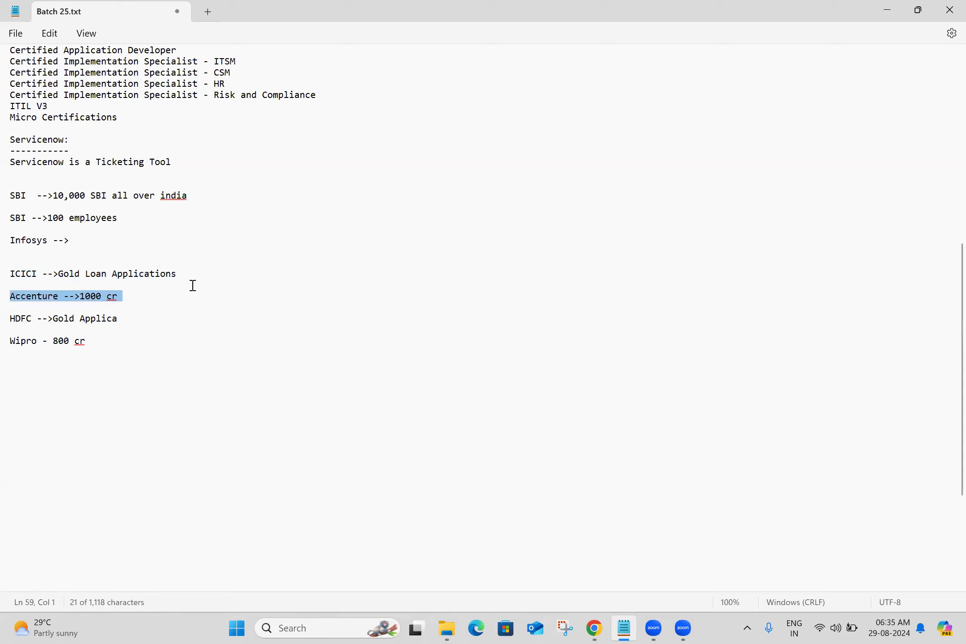
{"action": "double_click", "coordinate": [75, 320]}
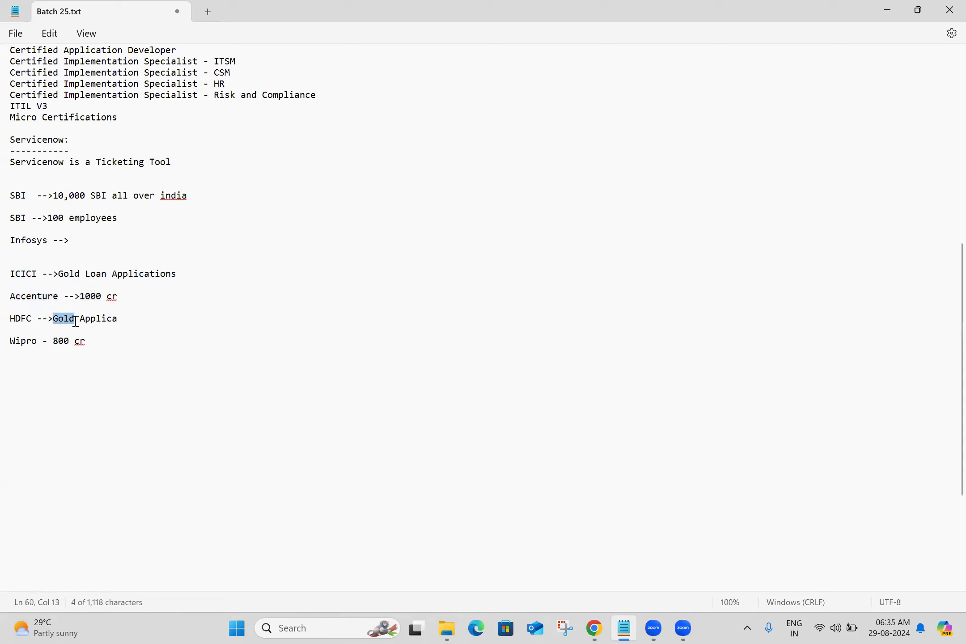
{"action": "triple_click", "coordinate": [75, 320]}
{"action": "double_click", "coordinate": [54, 341]}
{"action": "triple_click", "coordinate": [55, 341]}
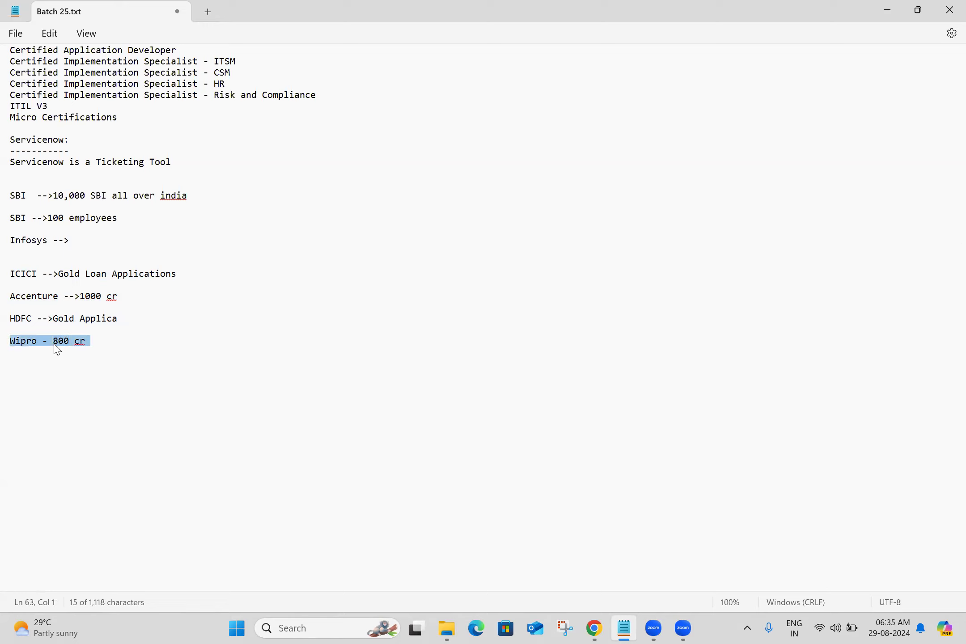
- Type 'Servicenow - Gold Loan Application' below Wipro and insert 'Default' before Gold
{"action": "left_click", "coordinate": [79, 370]}
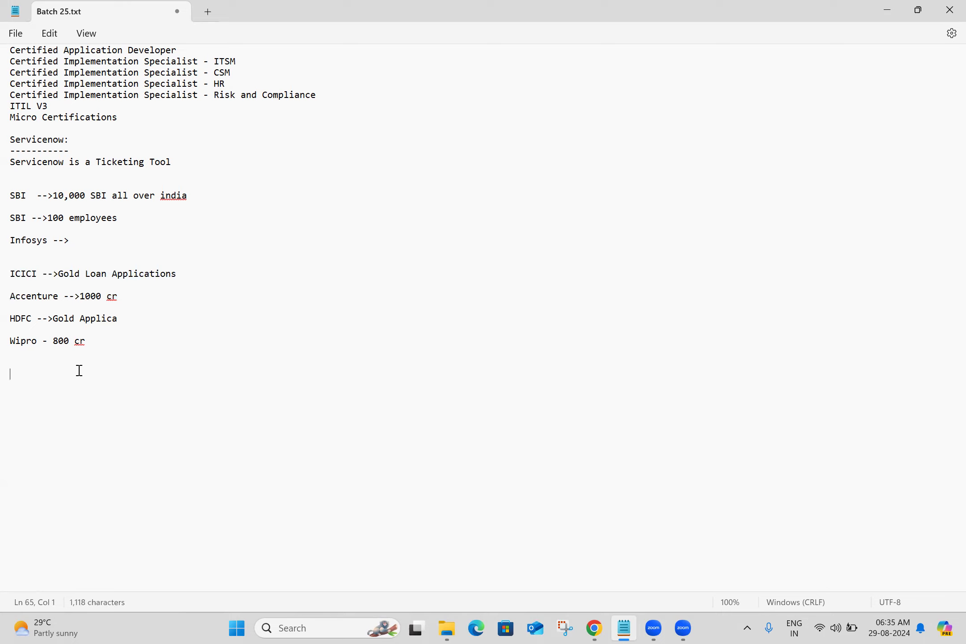
{"action": "type", "text": "Servicen"}
{"action": "type", "text": "ow "}
{"action": "type", "text": "- S"}
{"action": "type", "text": "old"}
{"action": "key", "text": "BackSpace"}
{"action": "key", "text": "BackSpace"}
{"action": "type", "text": "ld L"}
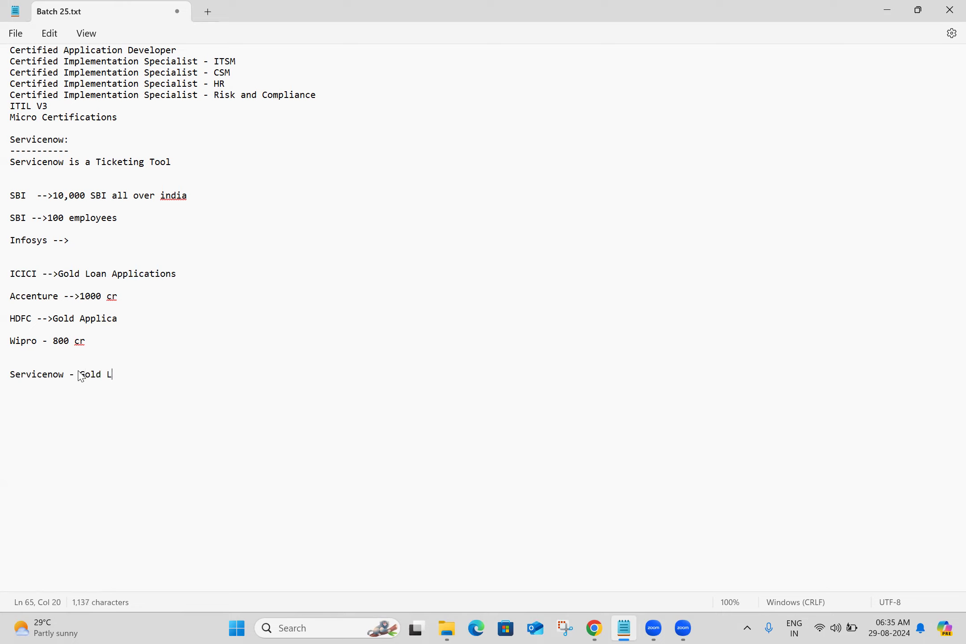
{"action": "type", "text": "oan Application"}
{"action": "key", "text": "Return"}
{"action": "key", "text": "Return"}
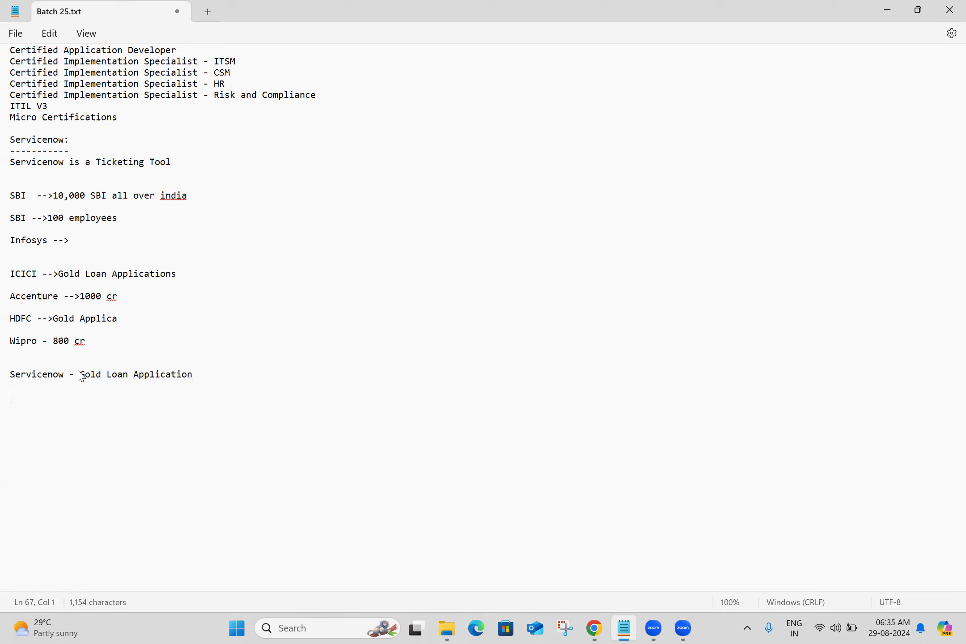
{"action": "left_click", "coordinate": [79, 375]}
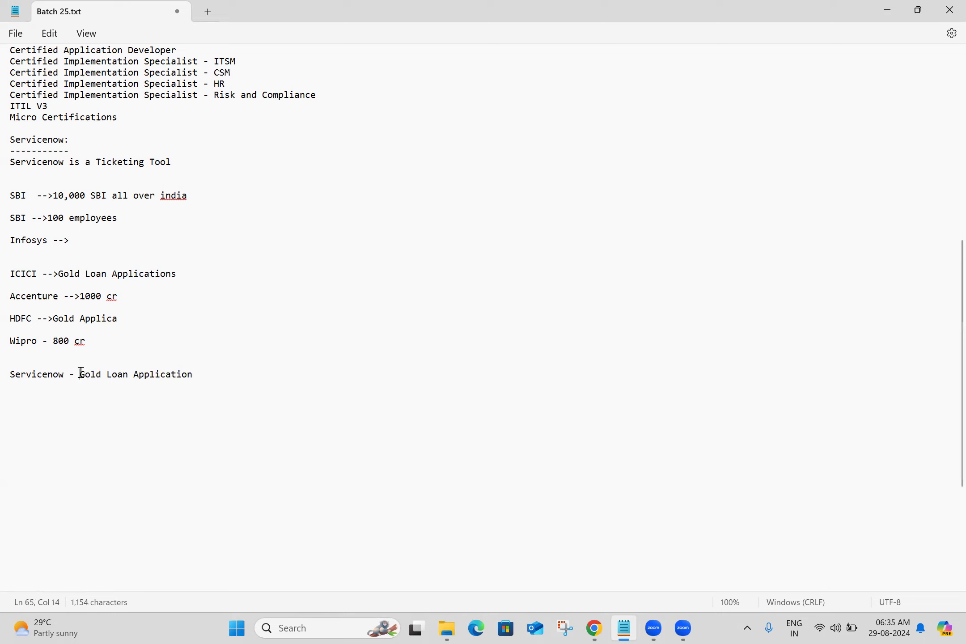
{"action": "type", "text": "Default"}
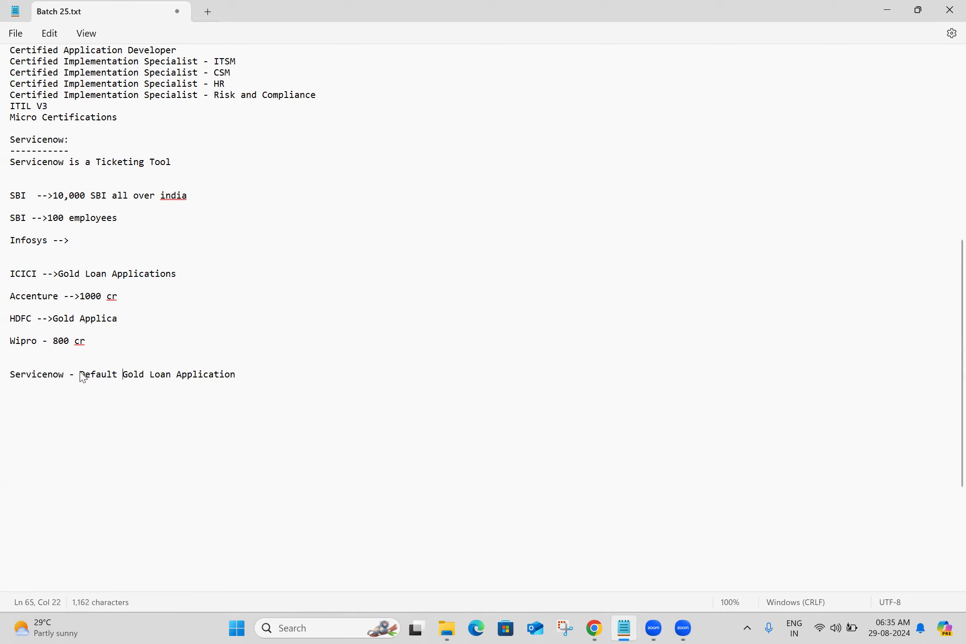
- Add '1cr year' on a new line beneath the ServiceNow entry
{"action": "left_click", "coordinate": [245, 377]}
{"action": "key", "text": "Return"}
{"action": "key", "text": "Down"}
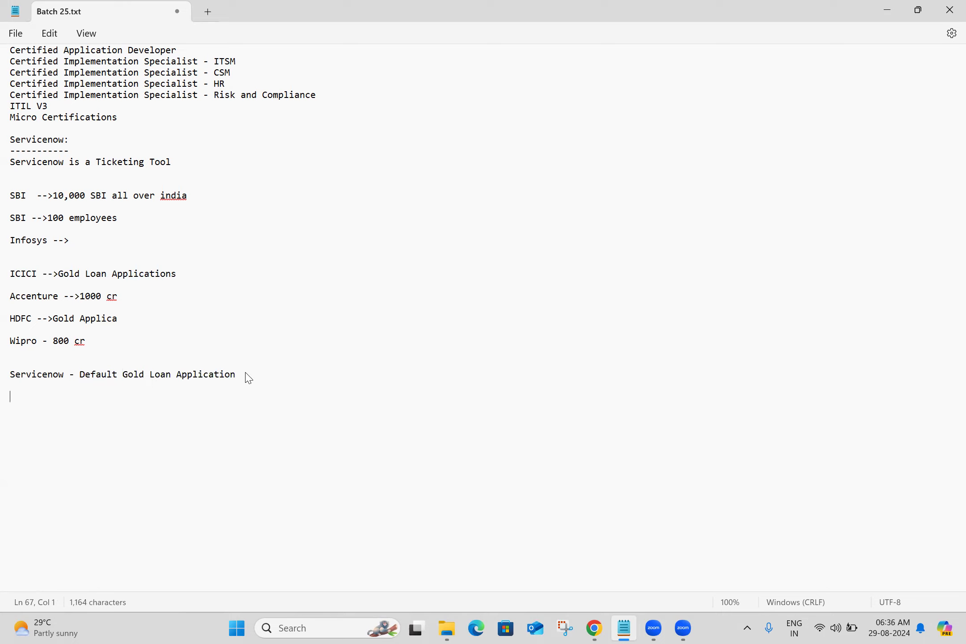
{"action": "left_click", "coordinate": [246, 374]}
{"action": "type", "text": "1cr"}
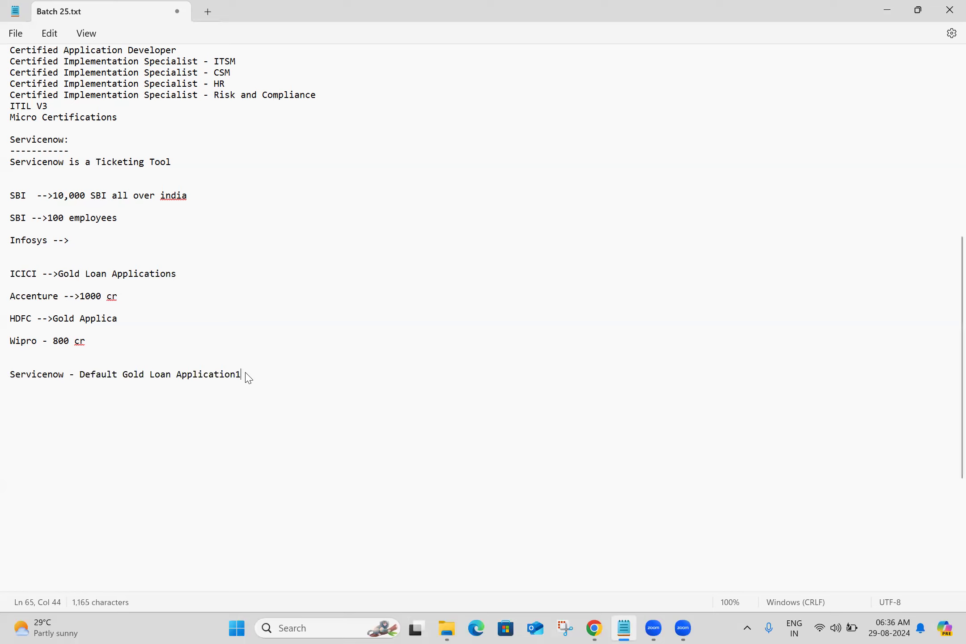
{"action": "key", "text": "BackSpace"}
{"action": "key", "text": "BackSpace"}
{"action": "key", "text": "BackSpace"}
{"action": "key", "text": "Return"}
{"action": "key", "text": "Return"}
{"action": "type", "text": "1cr "}
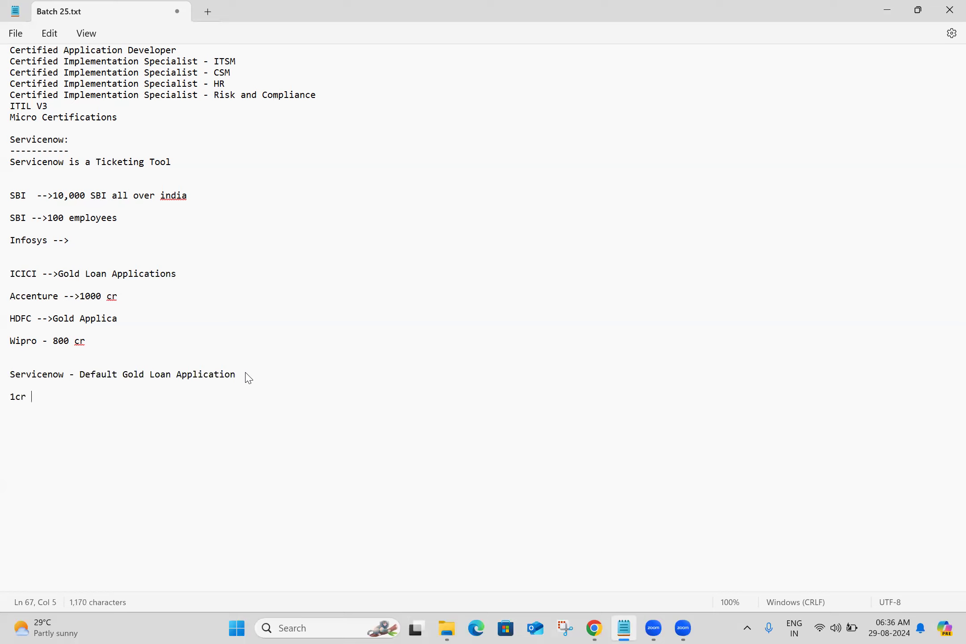
{"action": "type", "text": "year"}
{"action": "double_click", "coordinate": [45, 205]}
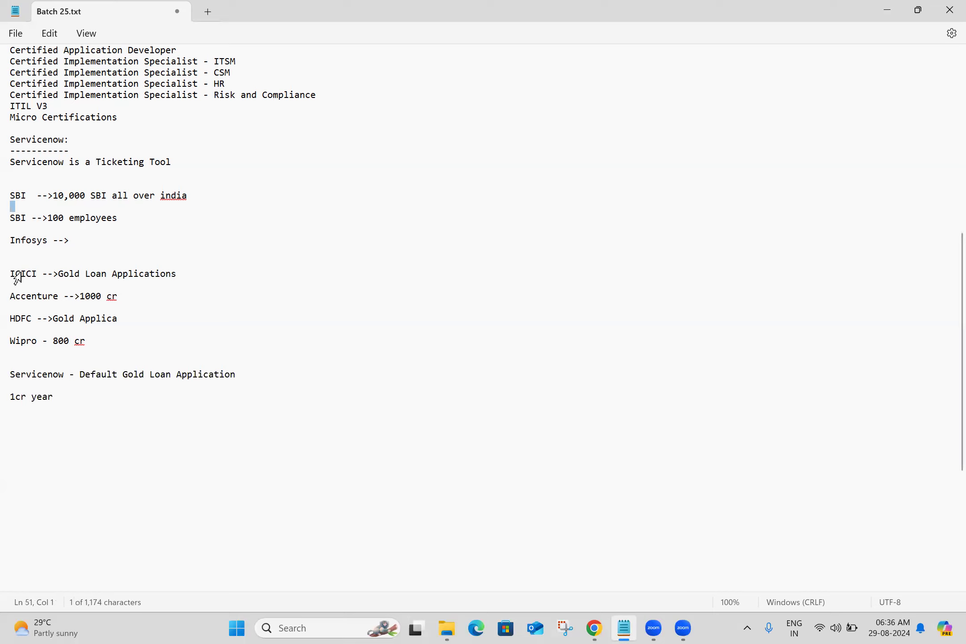
{"action": "left_click_drag", "start_coordinate": [13, 274], "coordinate": [81, 361]}
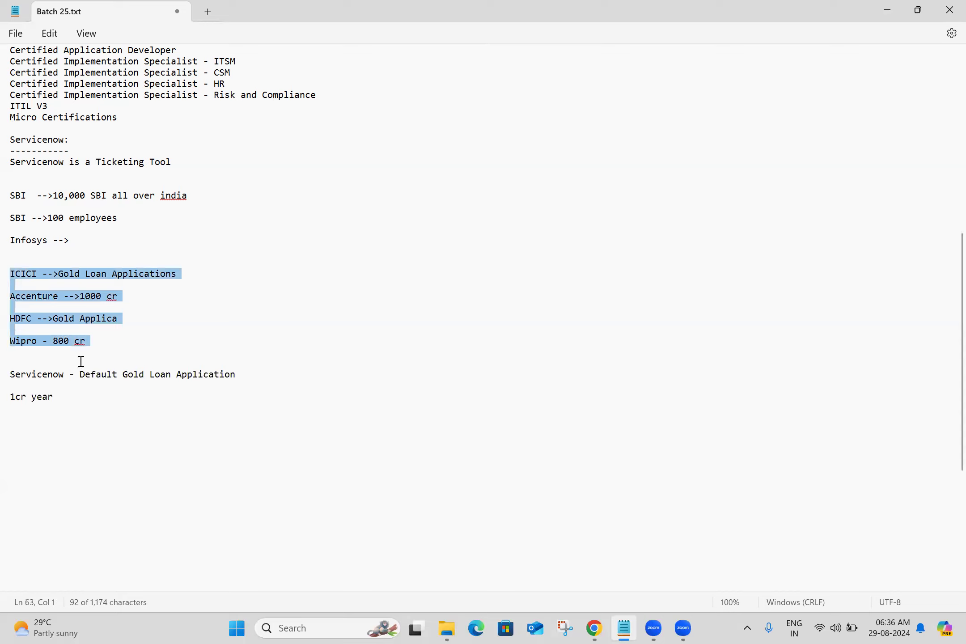
{"action": "triple_click", "coordinate": [41, 374]}
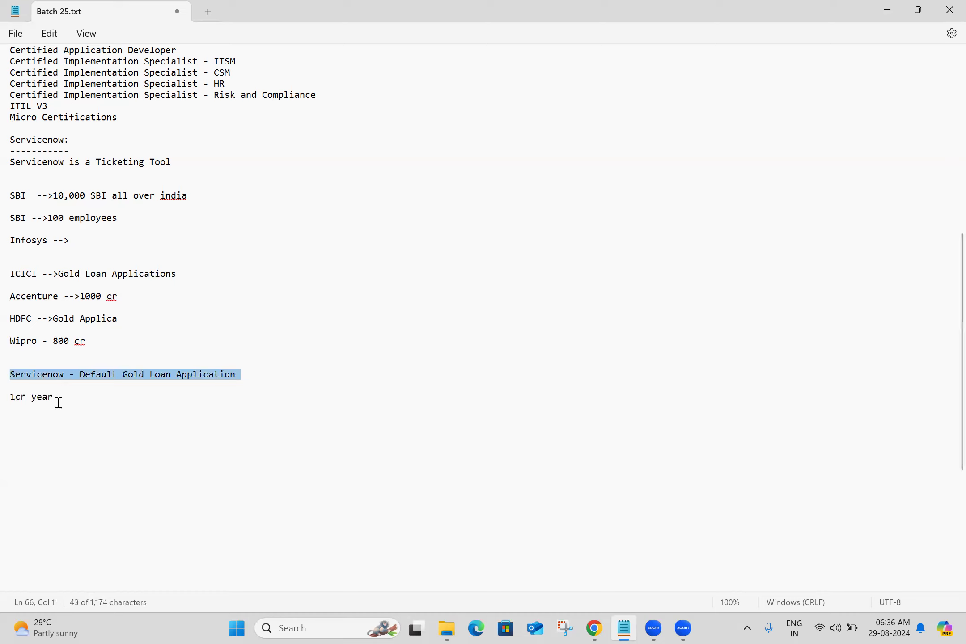
{"action": "left_click", "coordinate": [80, 415]}
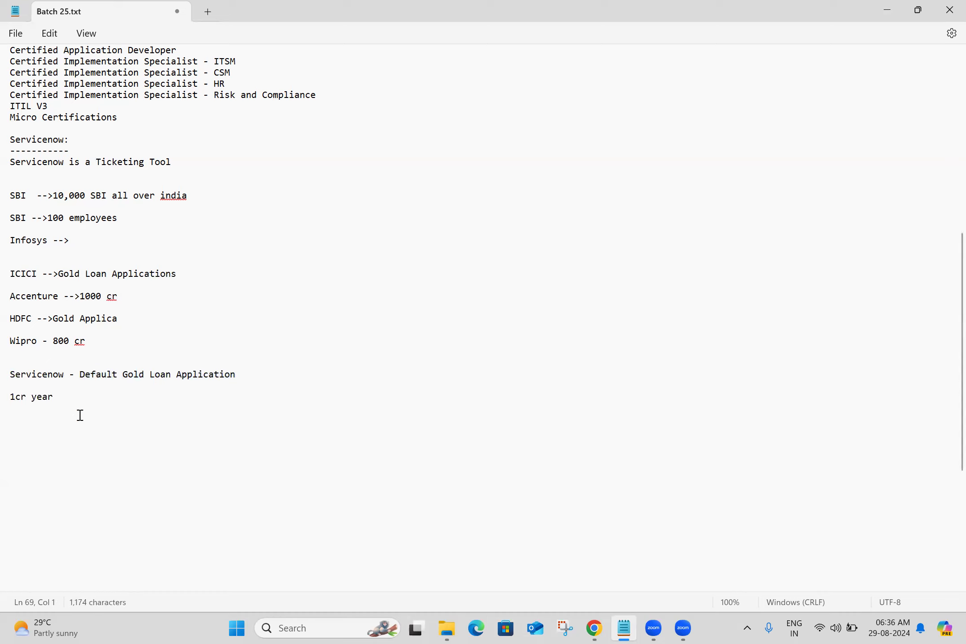